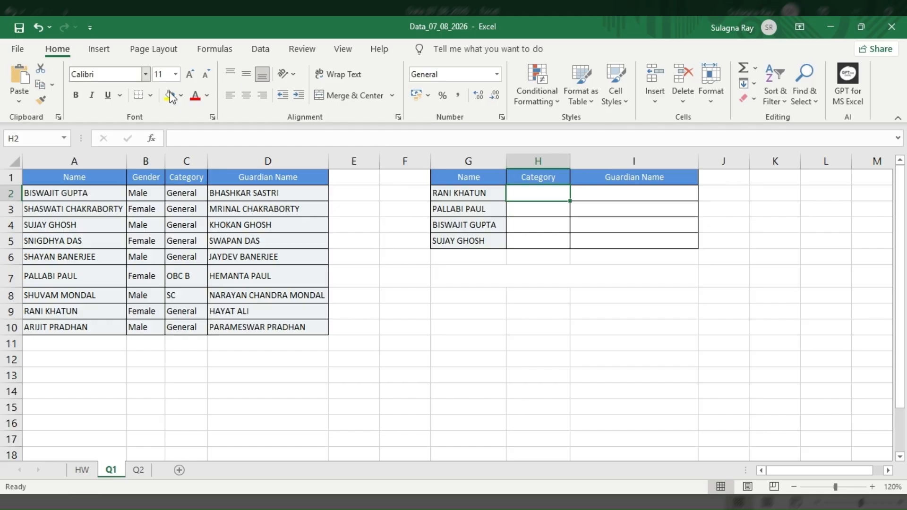
{"action": "left_click_drag", "start_coordinate": [47, 183], "coordinate": [253, 324]}
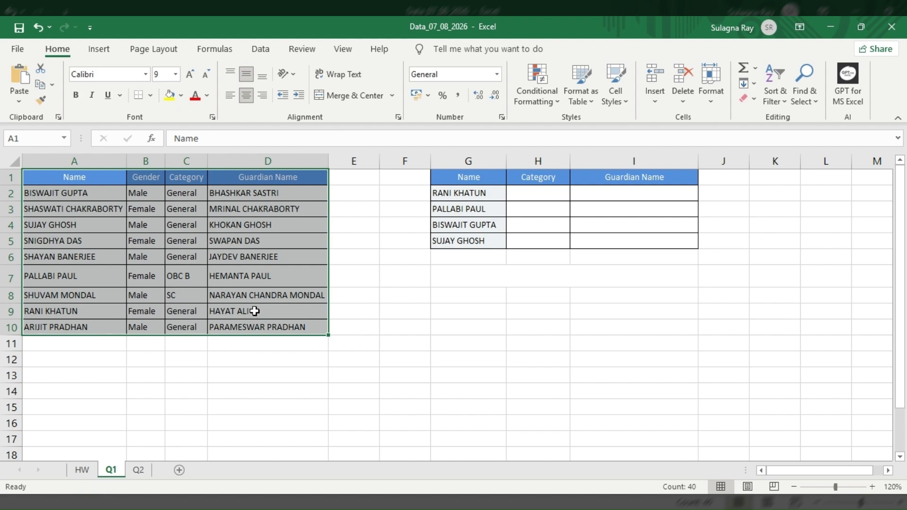
{"action": "left_click", "coordinate": [198, 390]}
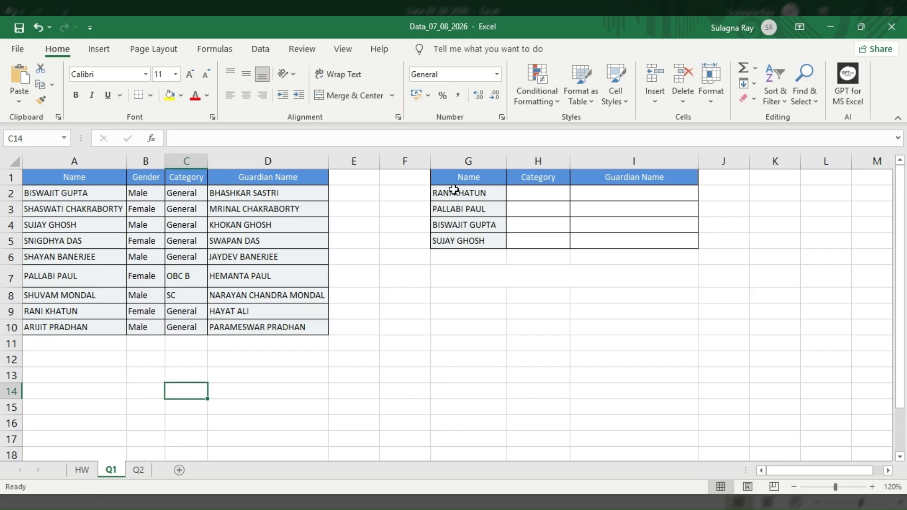
{"action": "left_click_drag", "start_coordinate": [454, 178], "coordinate": [467, 235]}
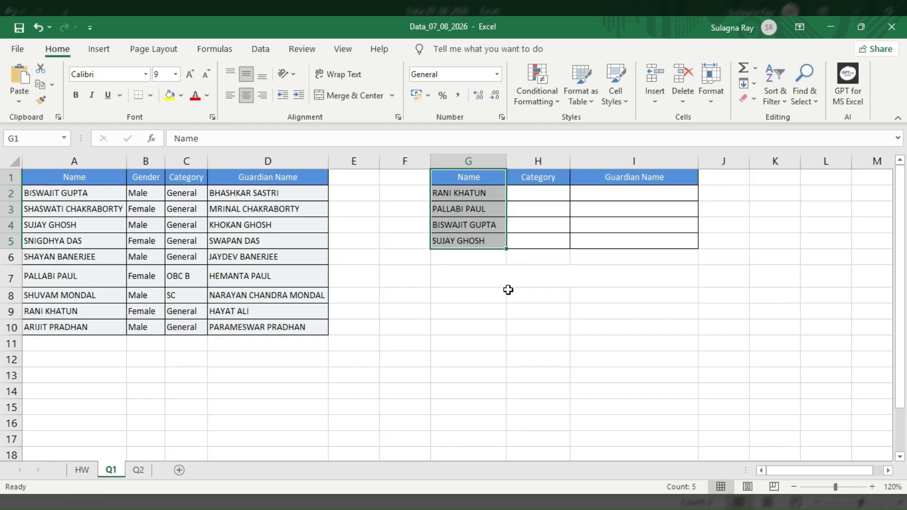
{"action": "left_click", "coordinate": [492, 281]}
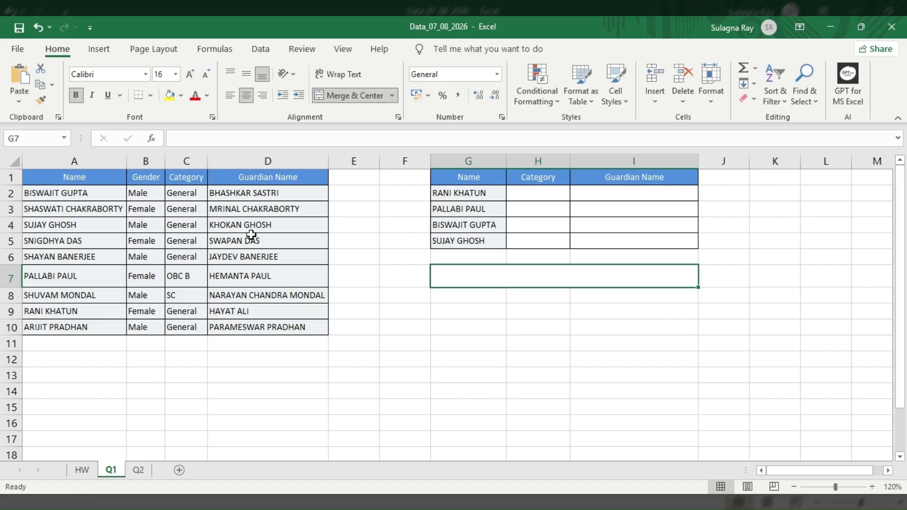
{"action": "left_click", "coordinate": [434, 191]}
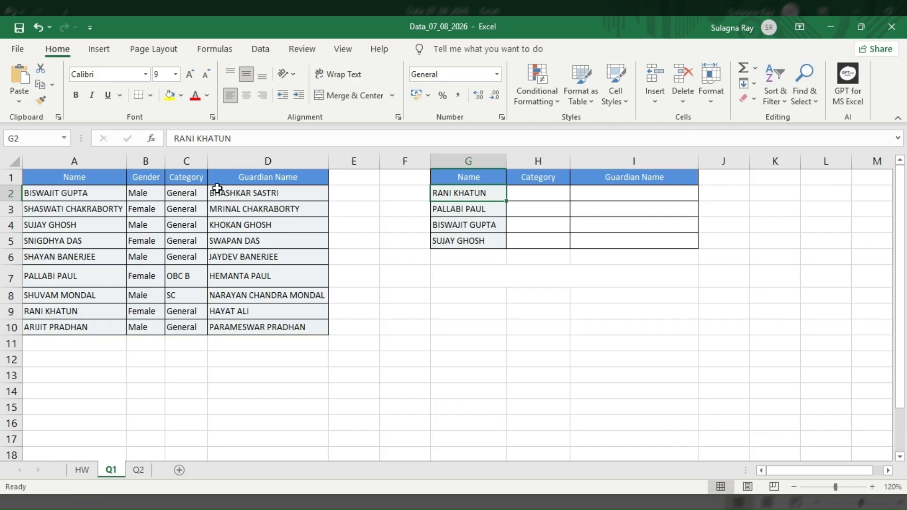
Enter =VLOOKUP(G2,A1:D10,3,0) in H2 to look up the category for the name in G2
{"action": "left_click", "coordinate": [515, 195]}
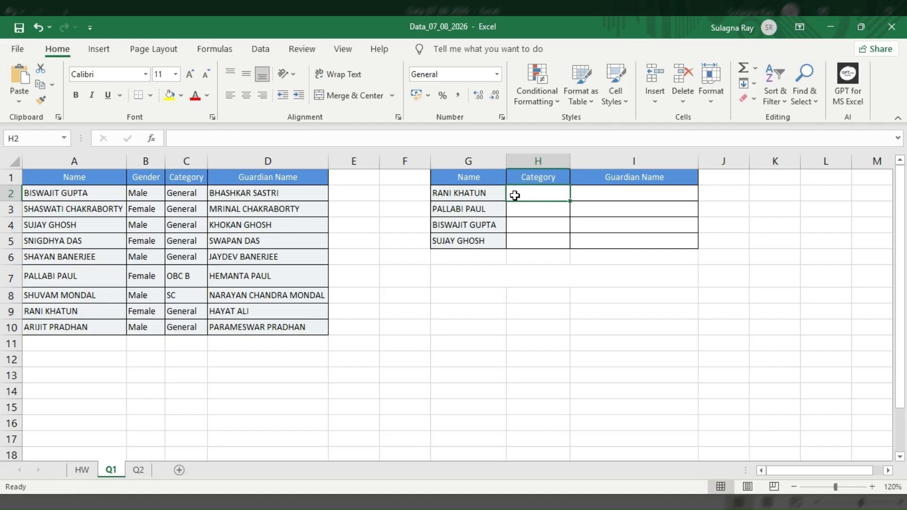
{"action": "type", "text": "=VLO"}
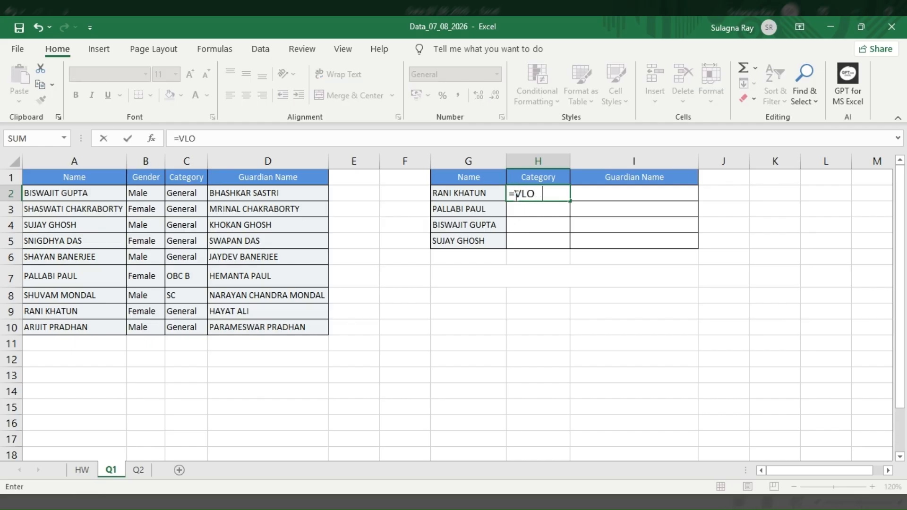
{"action": "type", "text": "OKUP("}
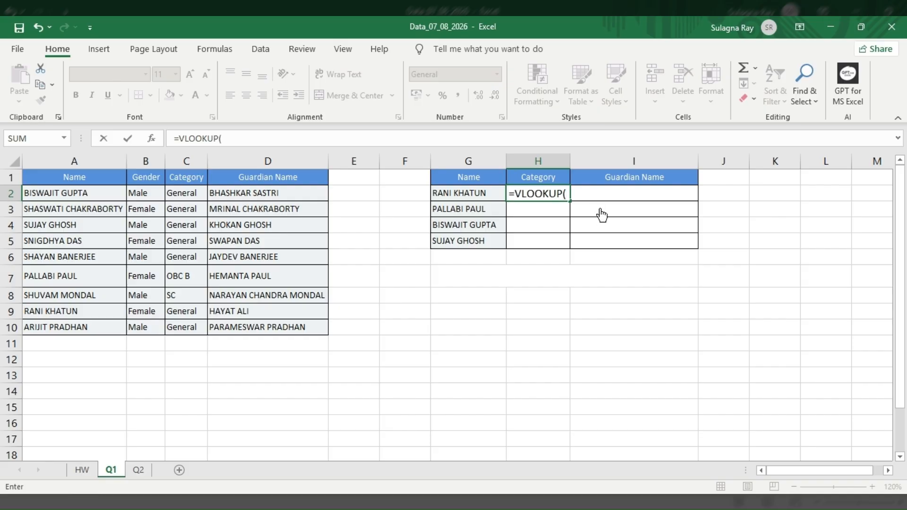
{"action": "left_click", "coordinate": [482, 194]}
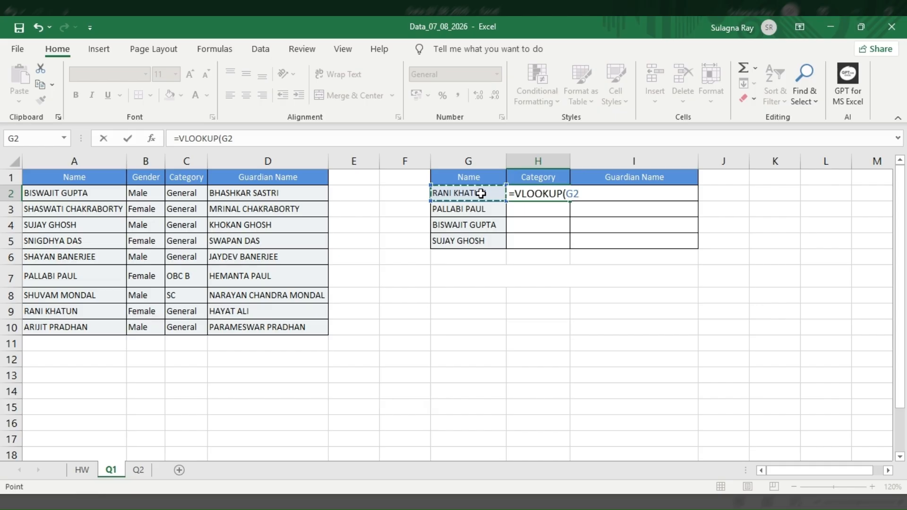
{"action": "type", "text": ","}
{"action": "left_click_drag", "start_coordinate": [45, 178], "coordinate": [281, 325]}
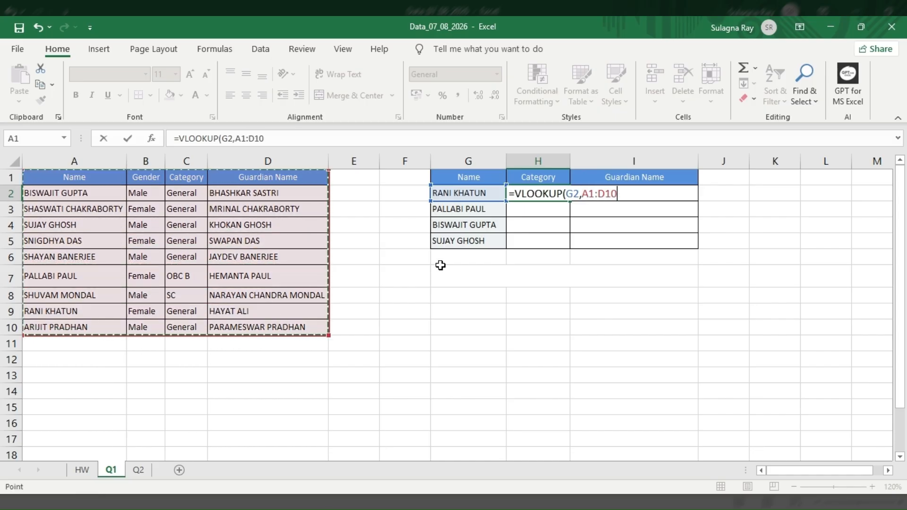
{"action": "type", "text": ","}
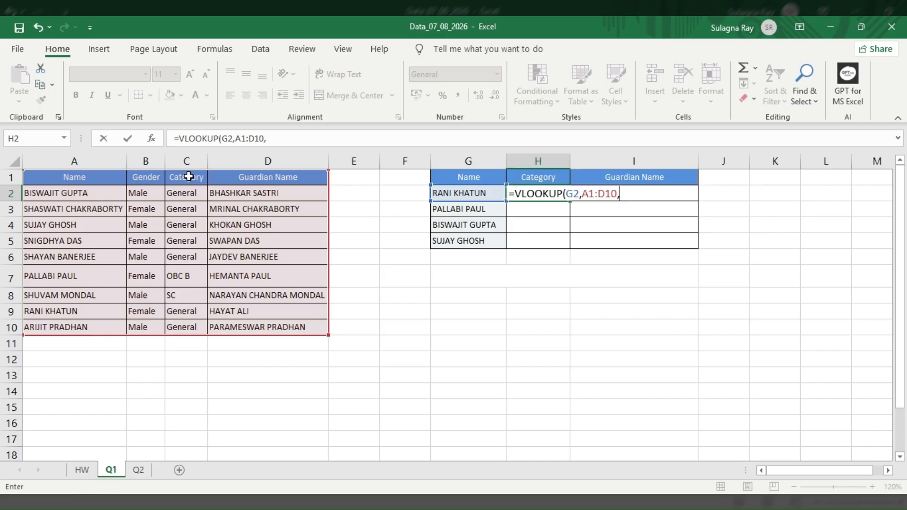
{"action": "type", "text": "3"}
{"action": "type", "text": "0"}
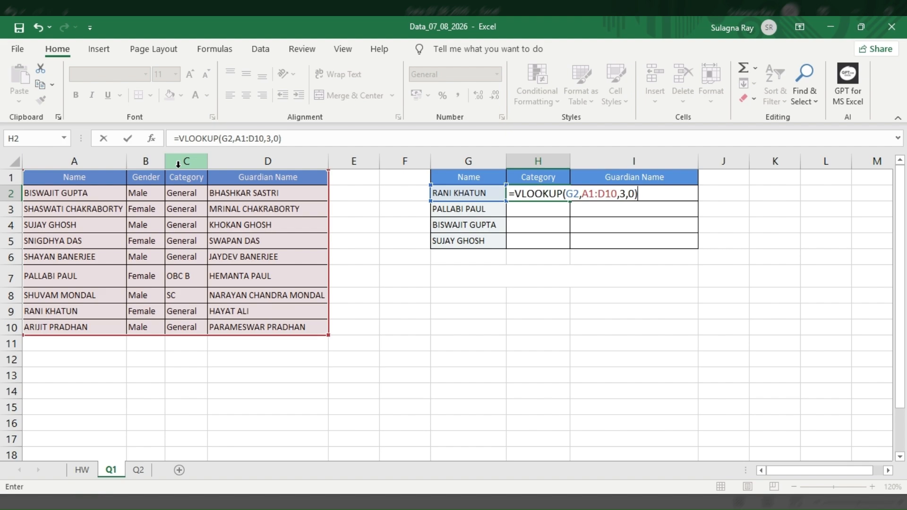
{"action": "key", "text": "Return"}
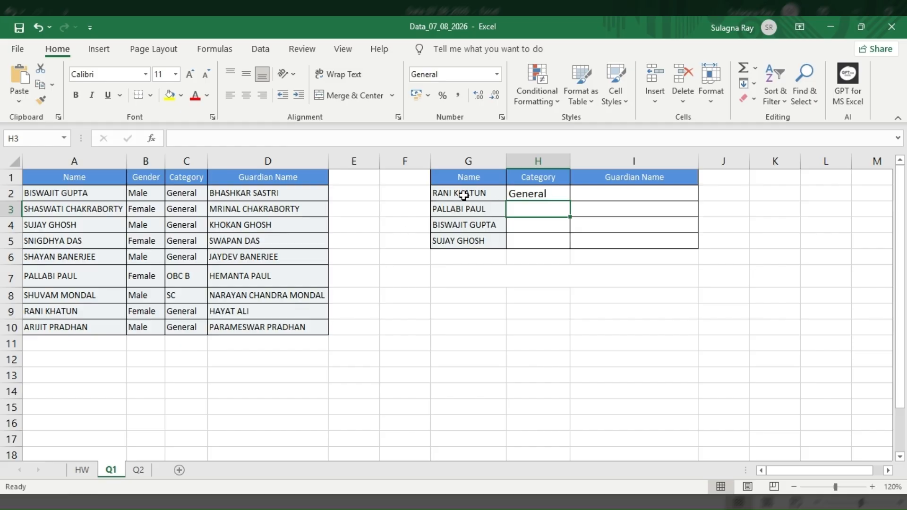
Check H2's category against row 9 of the source table and fill the H2 formula down through H5
{"action": "left_click", "coordinate": [57, 313]}
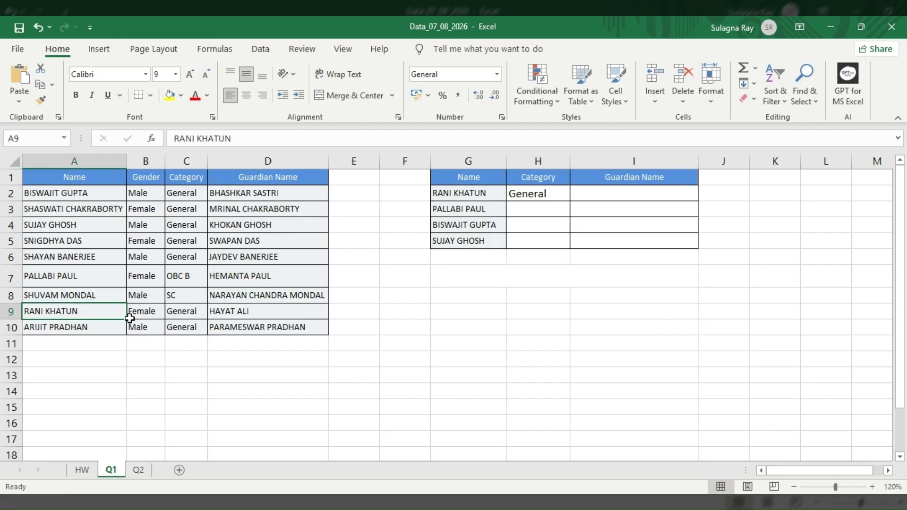
{"action": "left_click", "coordinate": [144, 314]}
{"action": "left_click", "coordinate": [183, 314]}
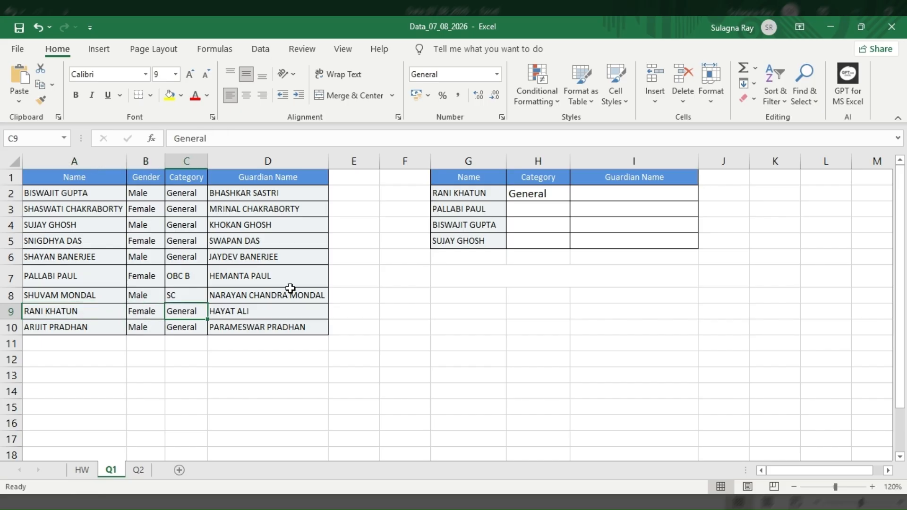
{"action": "left_click", "coordinate": [565, 194]}
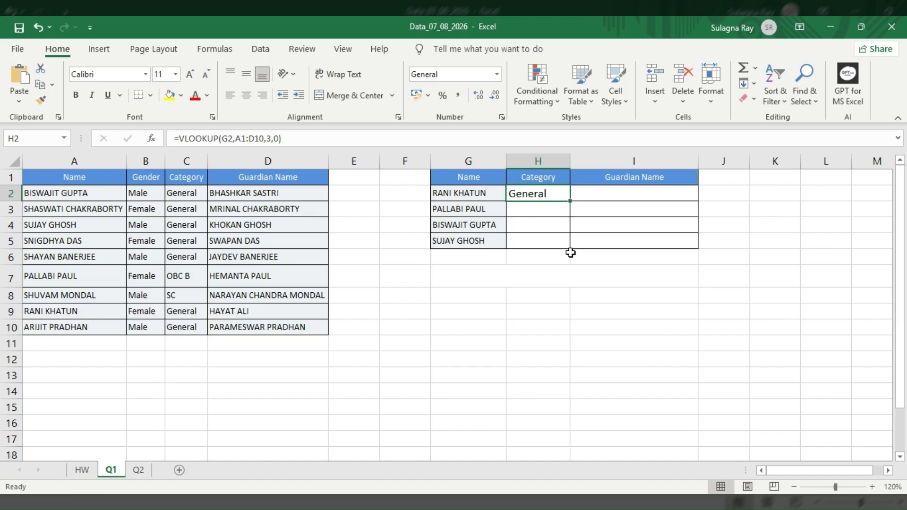
{"action": "double_click", "coordinate": [569, 202]}
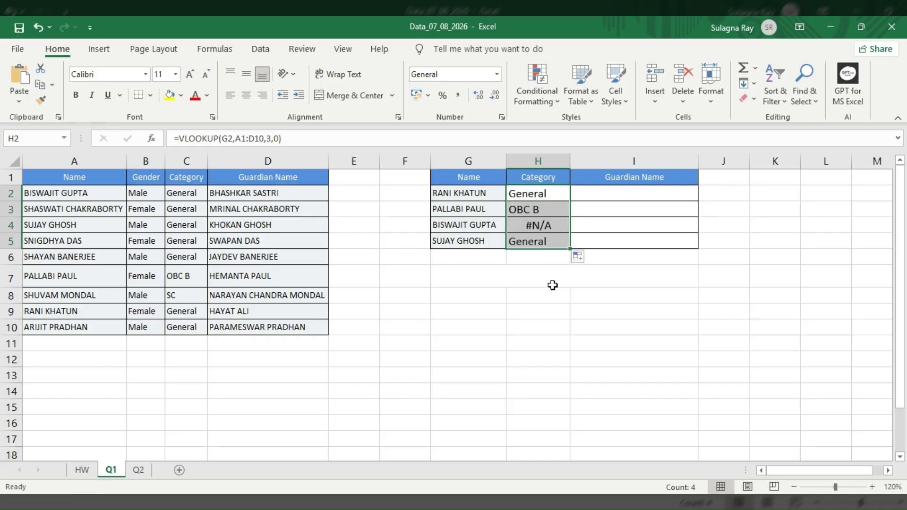
Examine the table ranges used by the Category formulas in H2 to H4 and compare H4 with the source record in row 2
{"action": "left_click", "coordinate": [559, 227]}
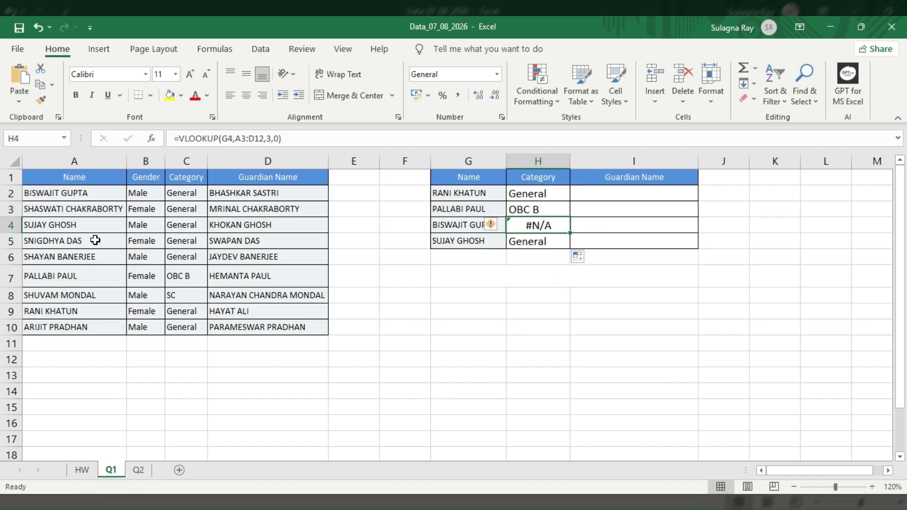
{"action": "left_click", "coordinate": [61, 192]}
{"action": "left_click", "coordinate": [181, 193]}
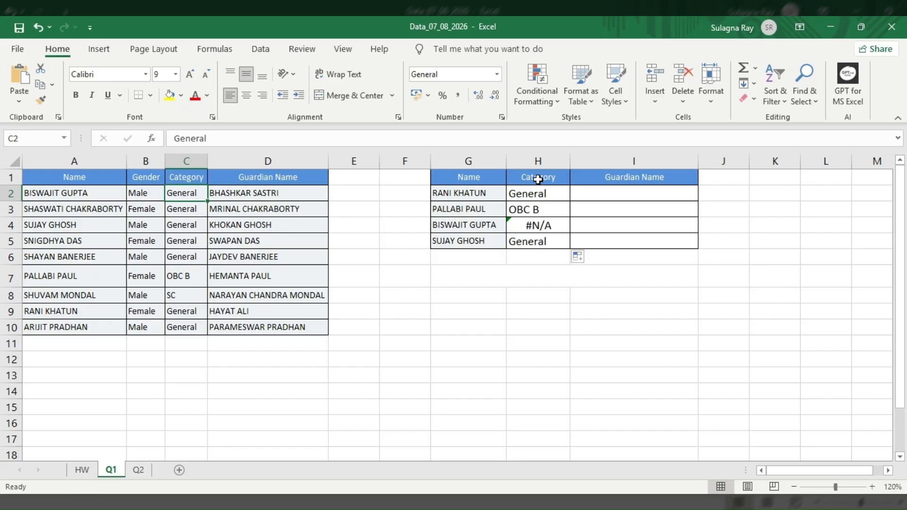
{"action": "left_click", "coordinate": [542, 193]}
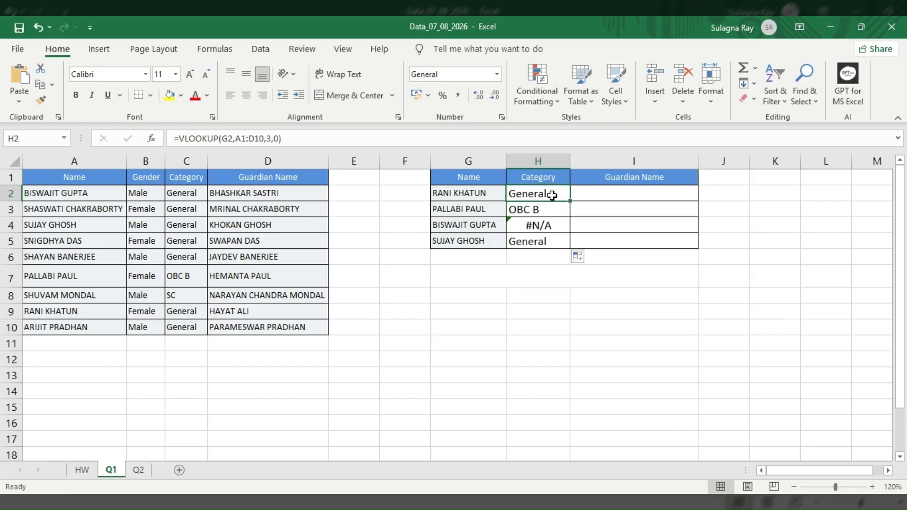
{"action": "left_click", "coordinate": [243, 140]}
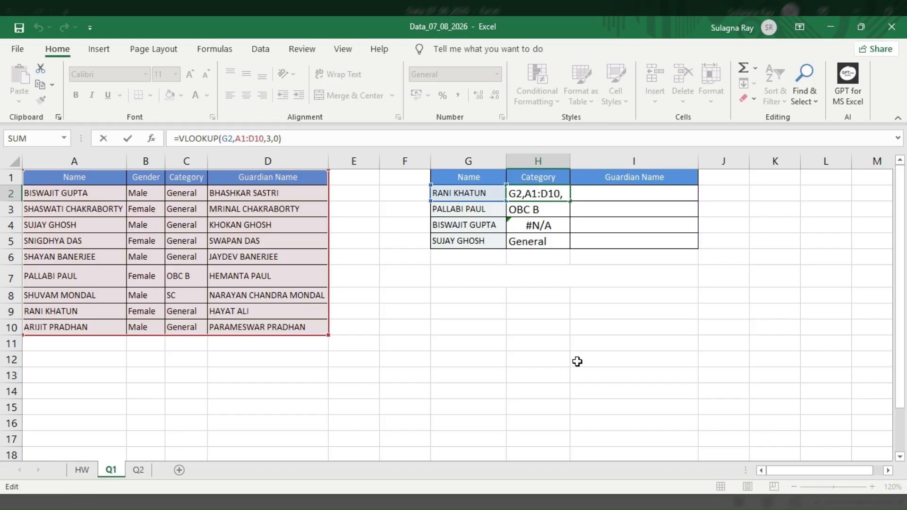
{"action": "key", "text": "Return"}
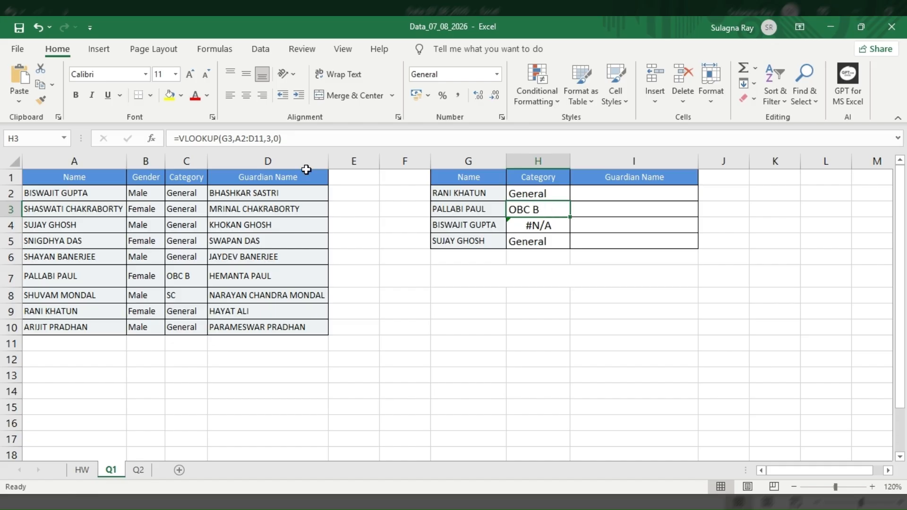
{"action": "left_click", "coordinate": [241, 138]}
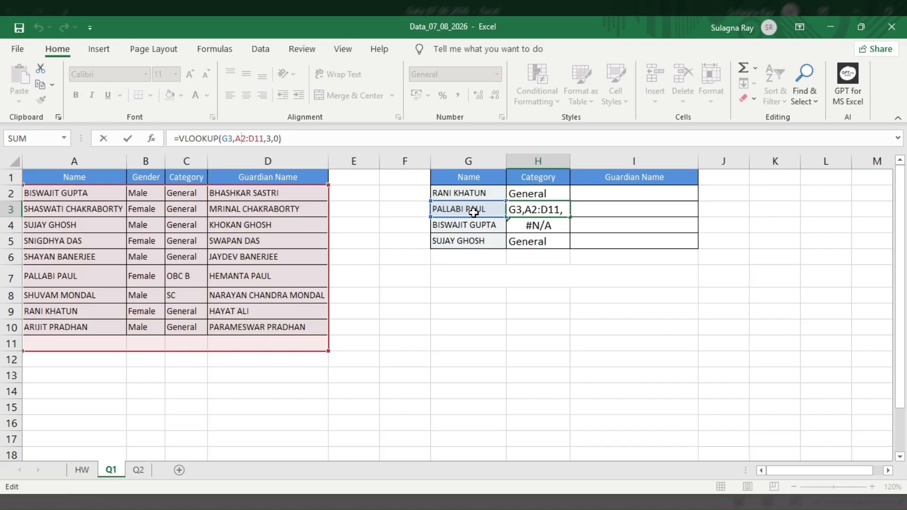
{"action": "key", "text": "Return"}
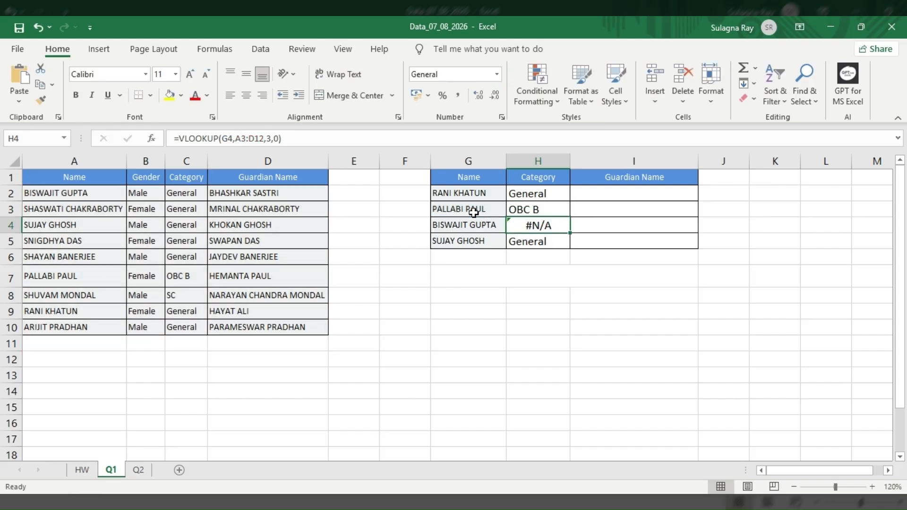
Make the table range in H2's formula absolute as $A$1:$D$10 and fill the formula down through H5
{"action": "left_click", "coordinate": [560, 196]}
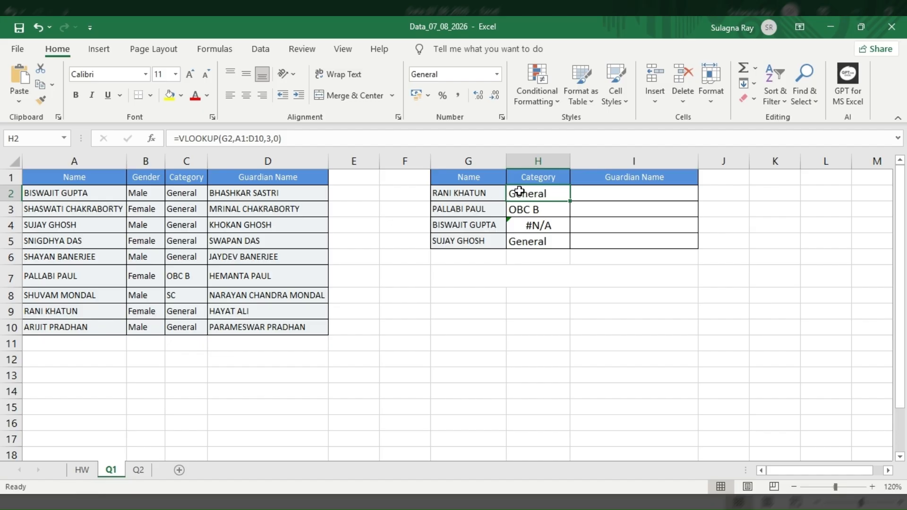
{"action": "left_click", "coordinate": [241, 138]}
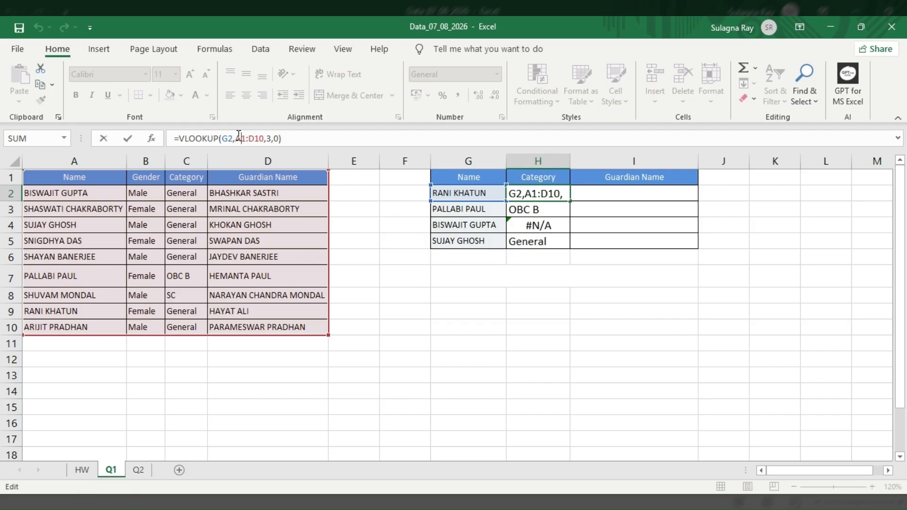
{"action": "key", "text": "F4"}
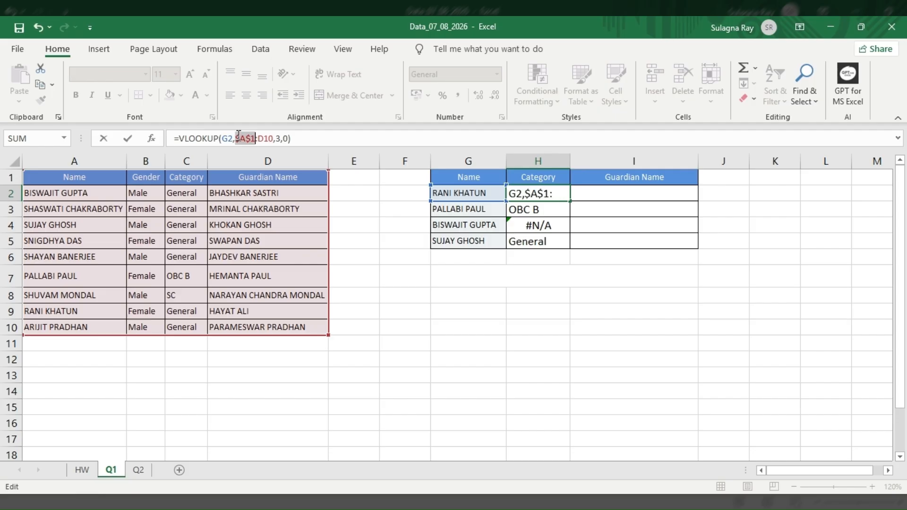
{"action": "left_click", "coordinate": [265, 139]}
{"action": "key", "text": "F4"}
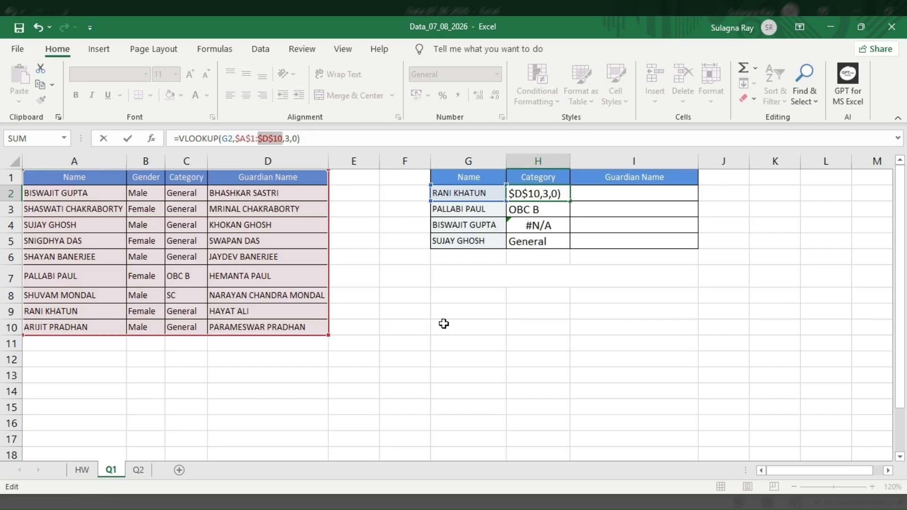
{"action": "key", "text": "Return"}
{"action": "left_click", "coordinate": [551, 195]}
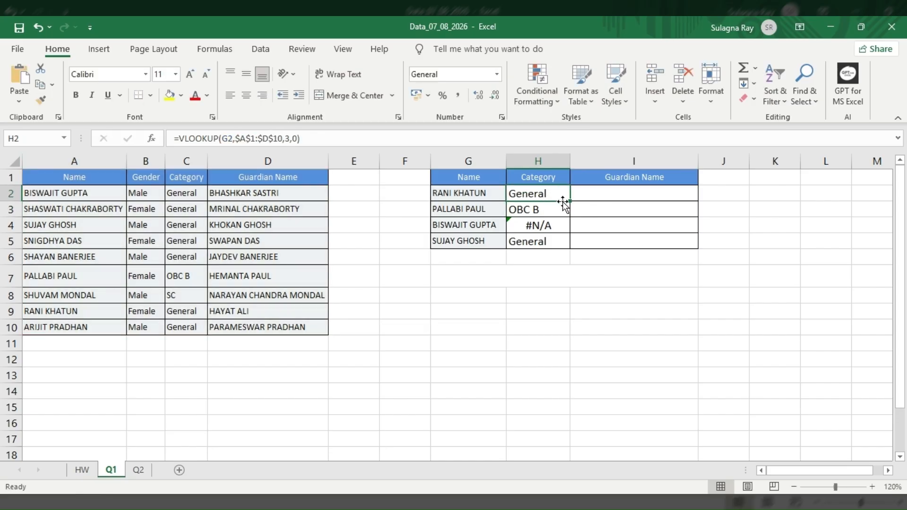
{"action": "left_click_drag", "start_coordinate": [570, 200], "coordinate": [570, 245]}
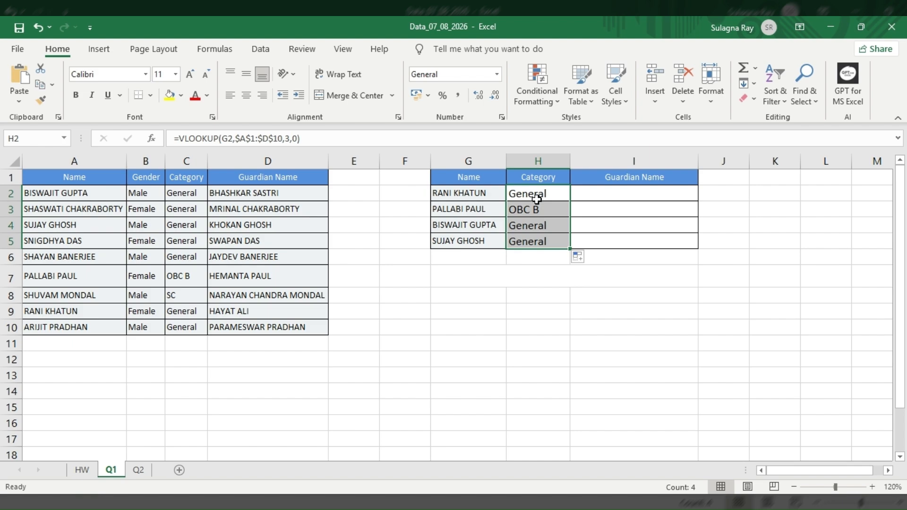
Begin a VLOOKUP formula in I2 with G2 as the lookup value and A1:D10 as the table range
{"action": "left_click", "coordinate": [636, 187]}
{"action": "type", "text": "="}
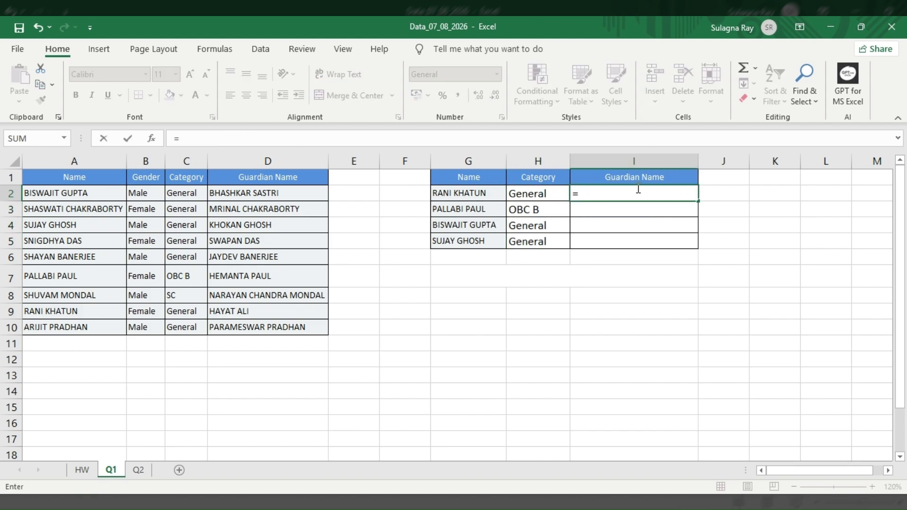
{"action": "type", "text": "VLOOKUP("}
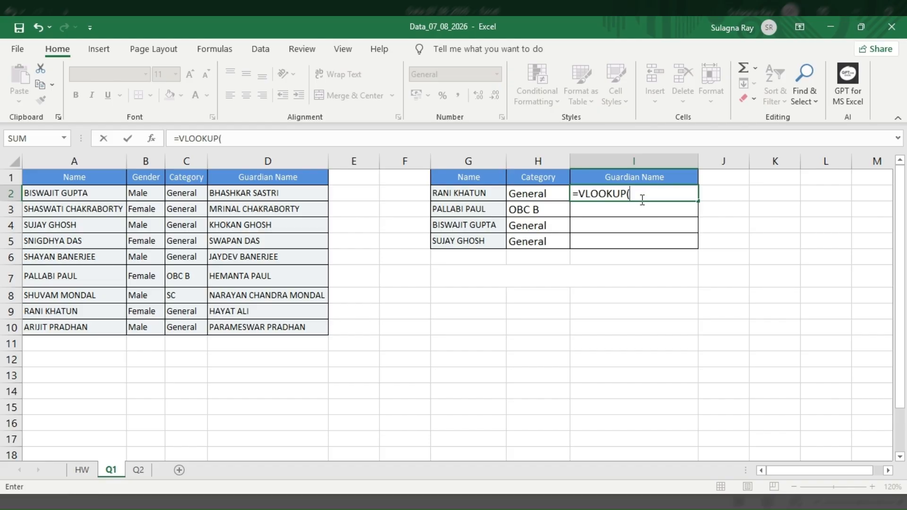
{"action": "left_click", "coordinate": [474, 197]}
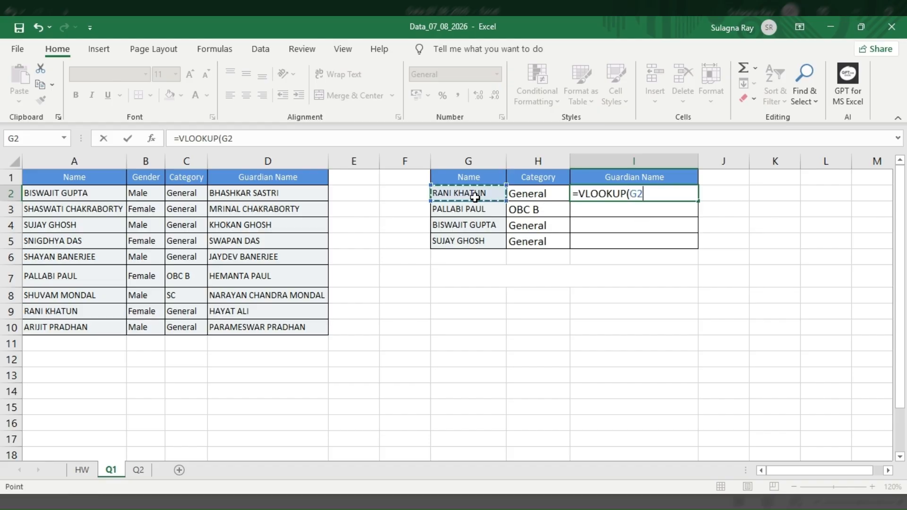
{"action": "type", "text": ","}
{"action": "left_click_drag", "start_coordinate": [67, 178], "coordinate": [280, 326]}
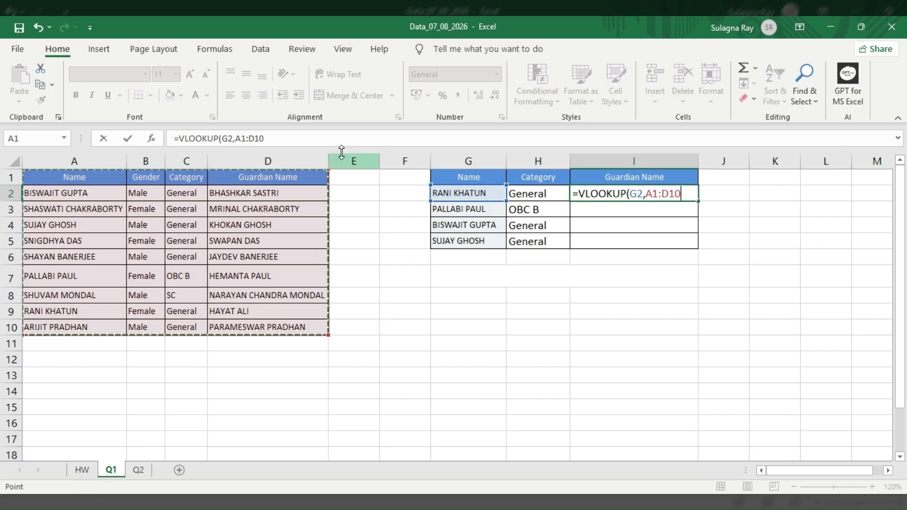
Complete the Guardian Name formula in I2 as =VLOOKUP(G2,$A$1:$D$10,4,0) and fill it down through I5
{"action": "left_click", "coordinate": [241, 138]}
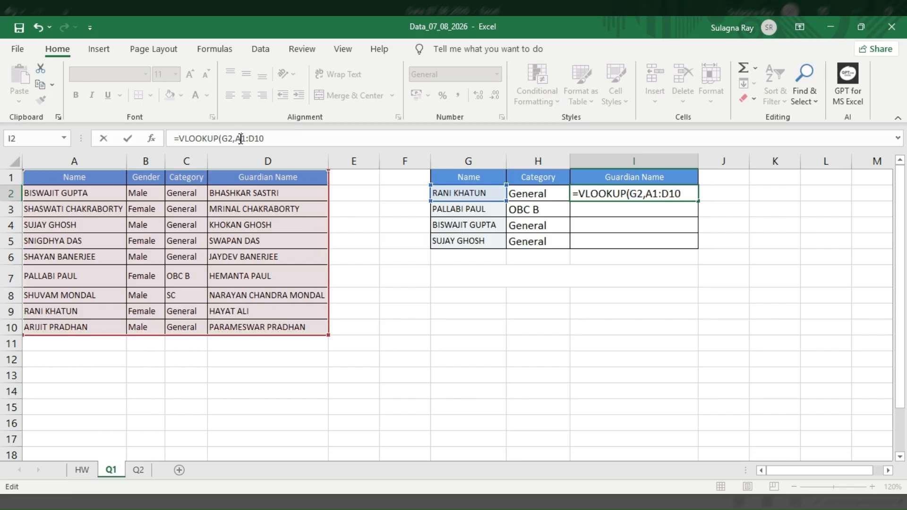
{"action": "key", "text": "F4"}
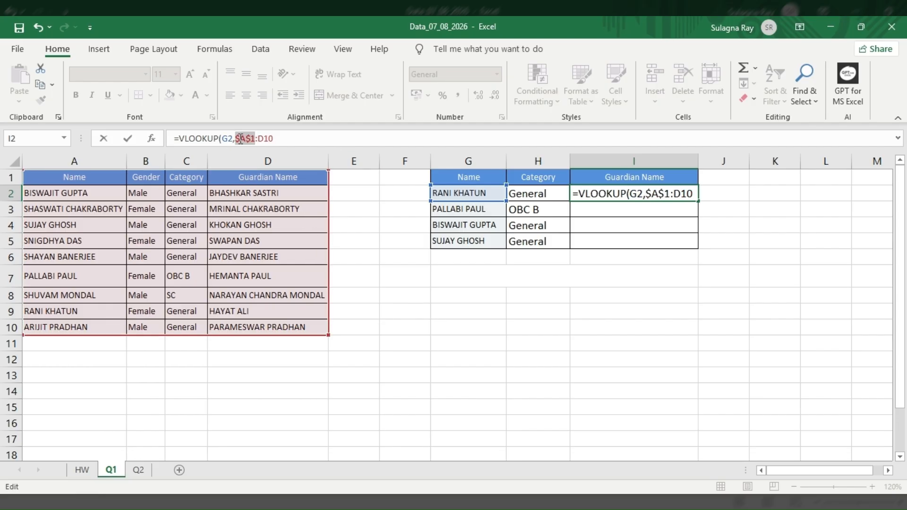
{"action": "left_click", "coordinate": [265, 138]}
{"action": "key", "text": "F4"}
{"action": "left_click", "coordinate": [292, 136]}
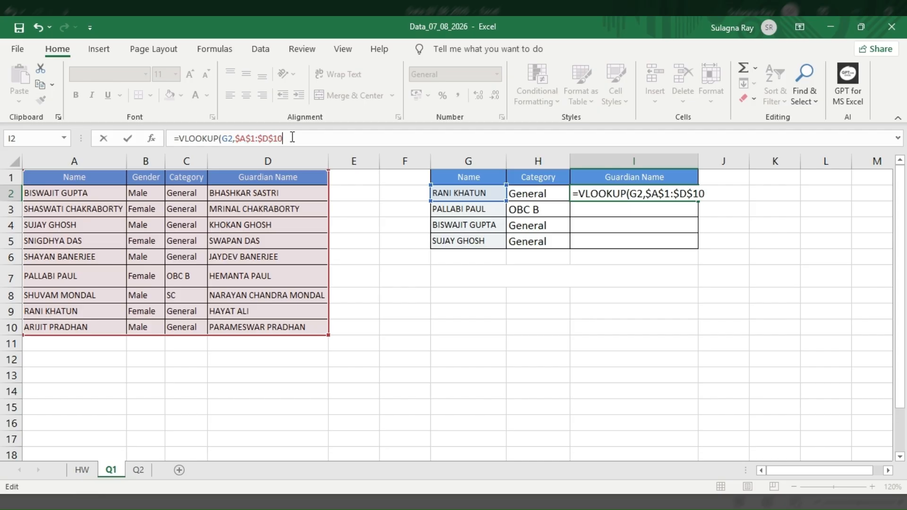
{"action": "type", "text": ","}
{"action": "type", "text": "4,0)"}
{"action": "key", "text": "Return"}
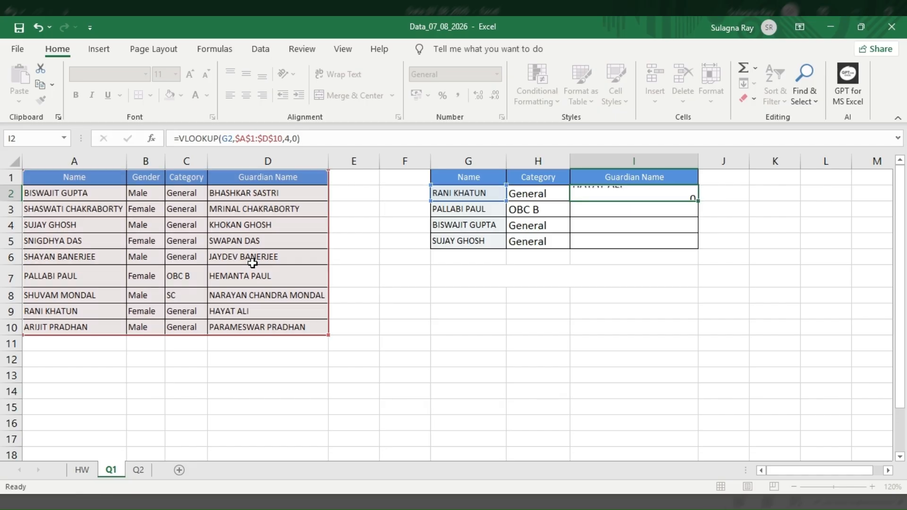
{"action": "left_click", "coordinate": [585, 195]}
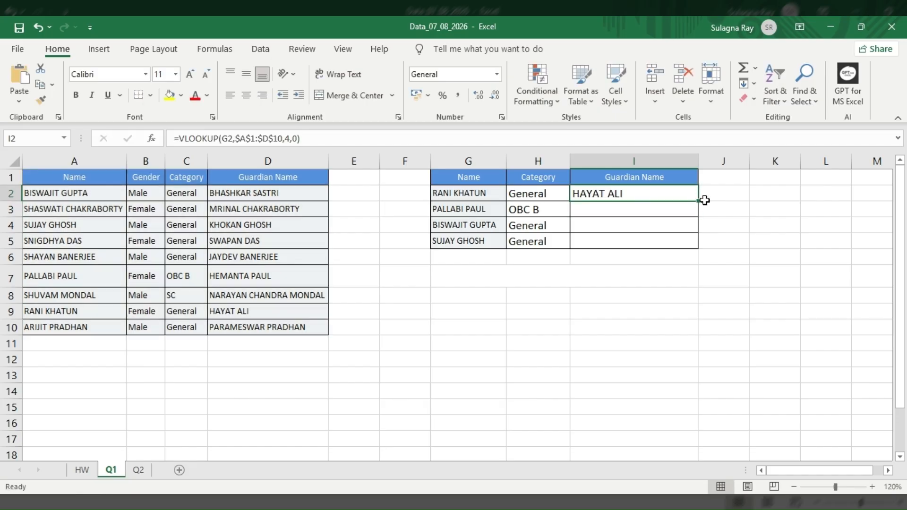
{"action": "left_click_drag", "start_coordinate": [697, 202], "coordinate": [697, 246]}
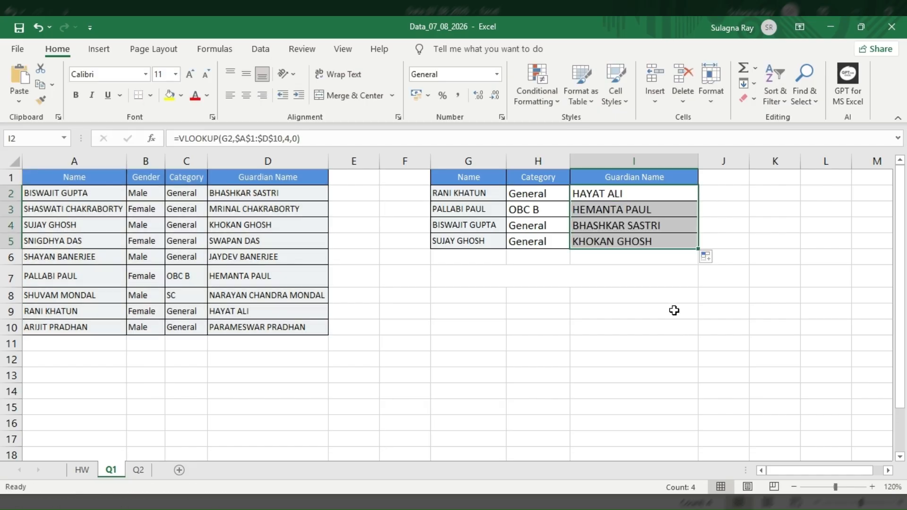